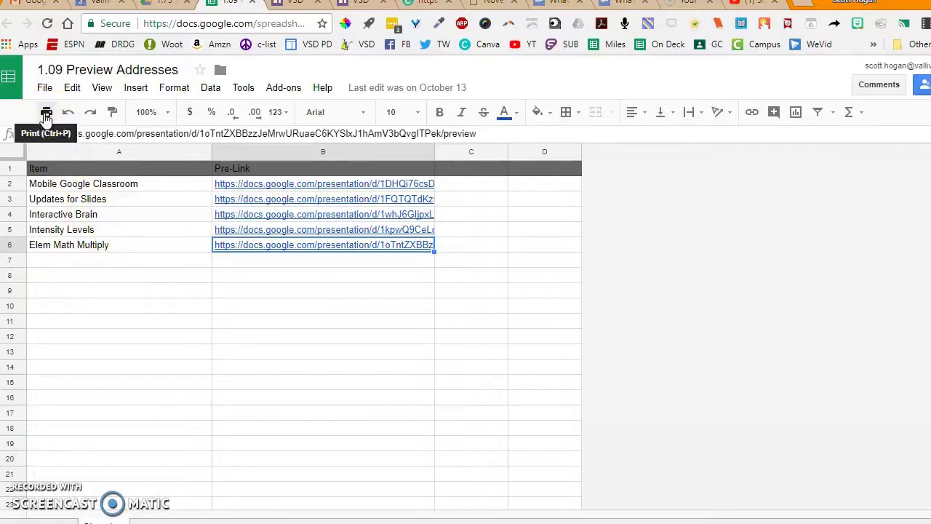
Step: Open print settings for the current sheet, keeping Letter paper size
click(45, 114)
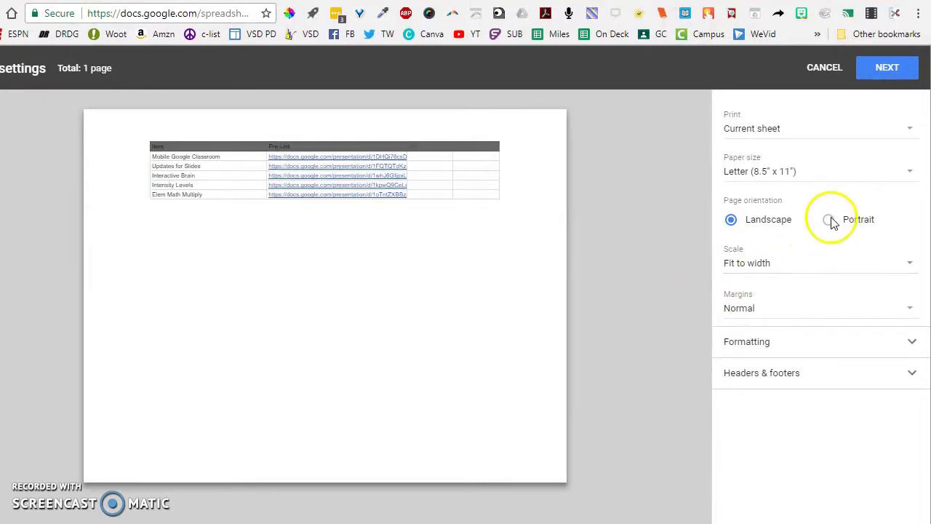
click(860, 175)
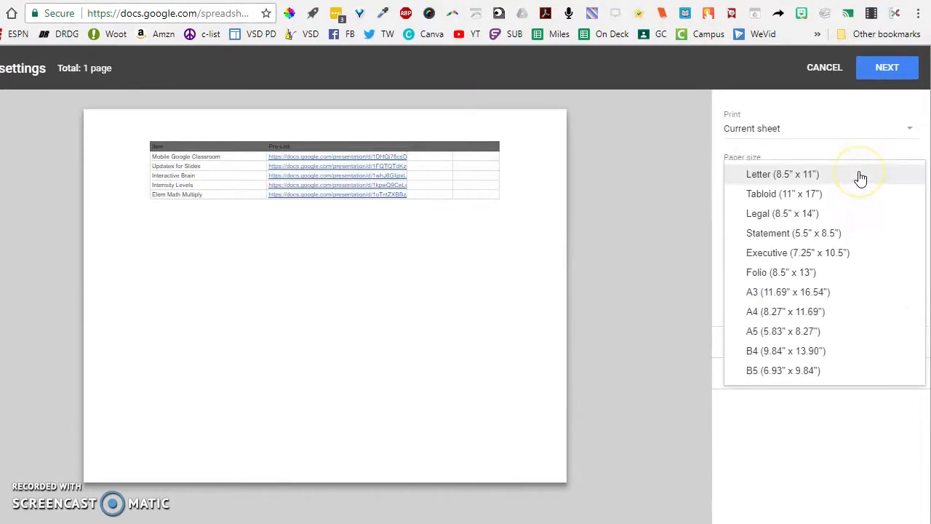
click(858, 154)
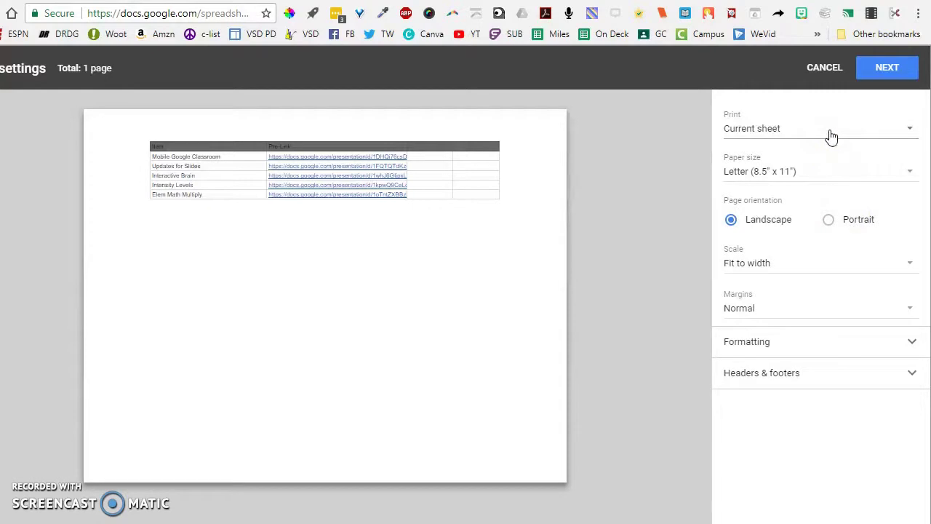
click(832, 137)
click(900, 130)
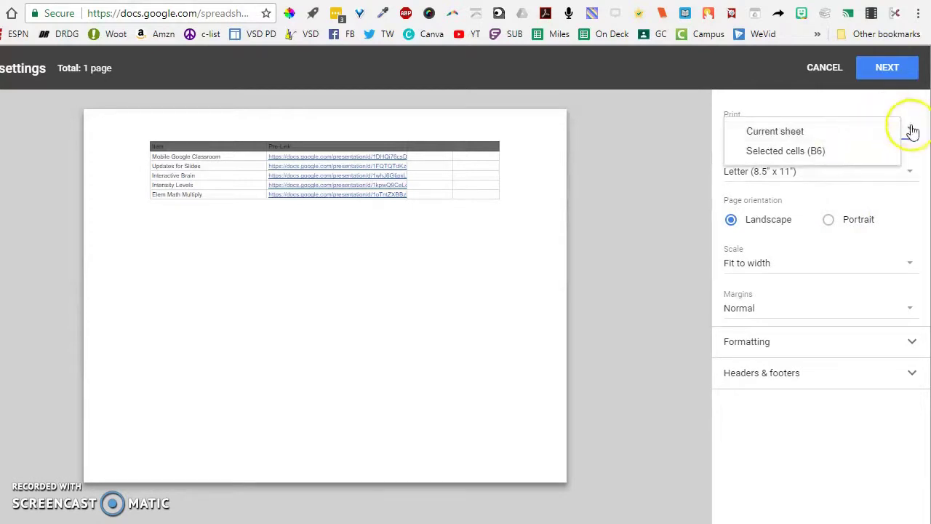
Step: Keep the page in landscape orientation with Fit to width scaling
click(831, 220)
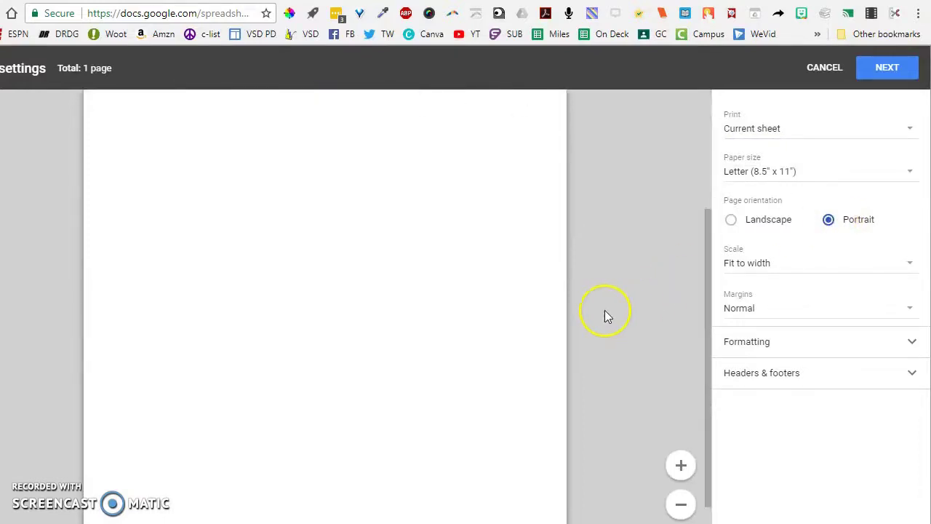
click(732, 220)
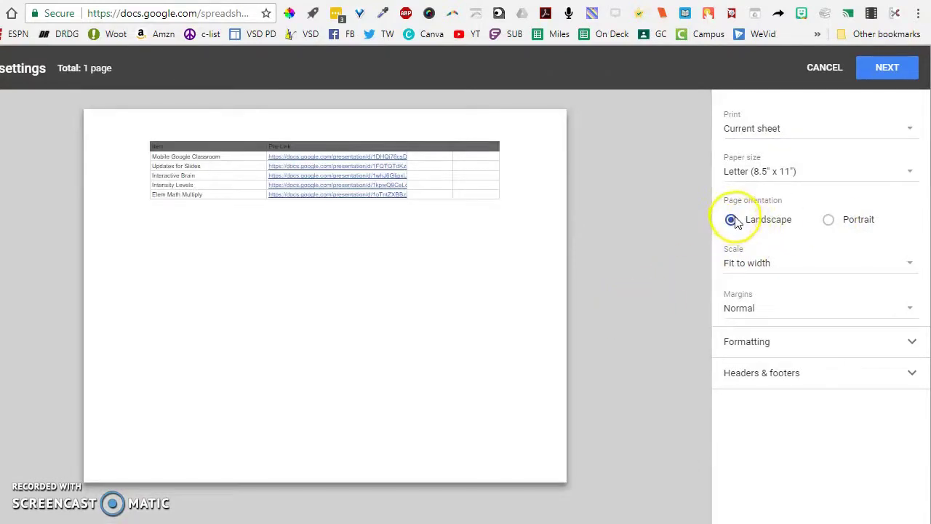
click(761, 264)
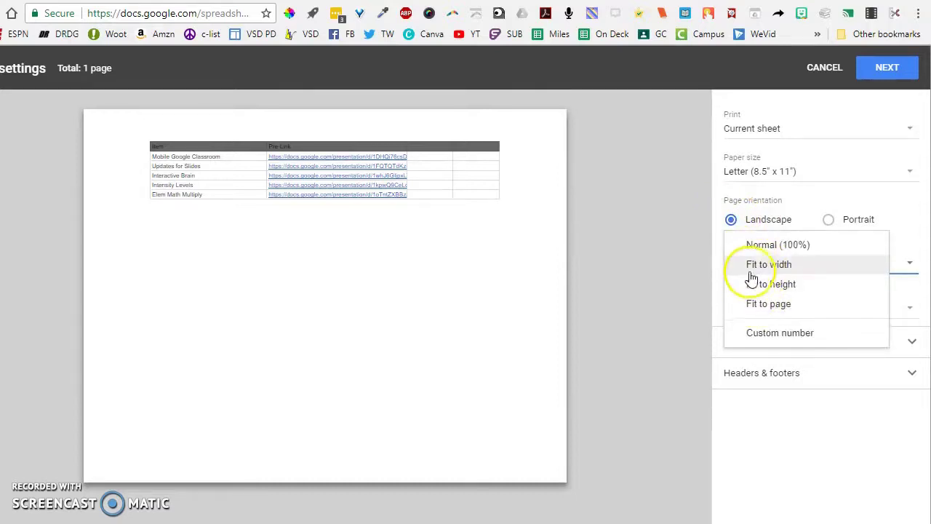
click(674, 233)
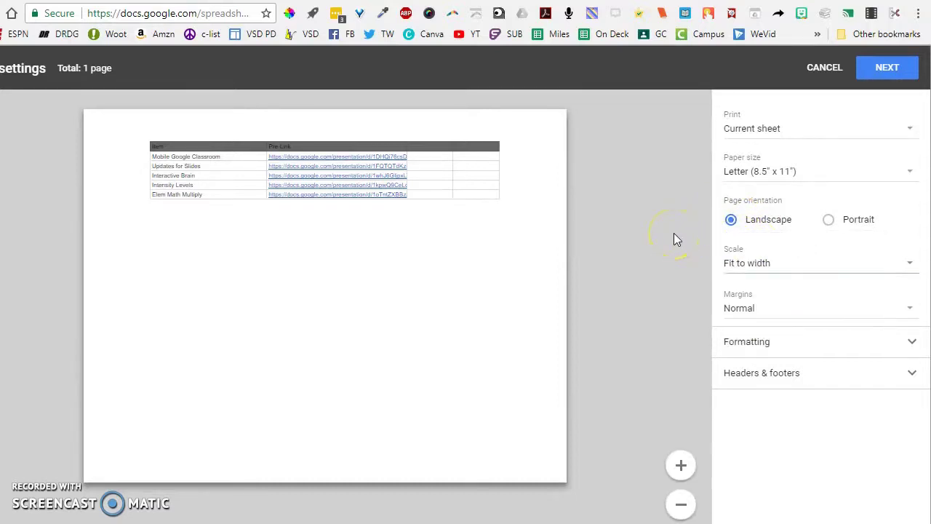
Step: Try the Narrow and Wide presets, then switch to custom margins with a 0.25" top
click(751, 314)
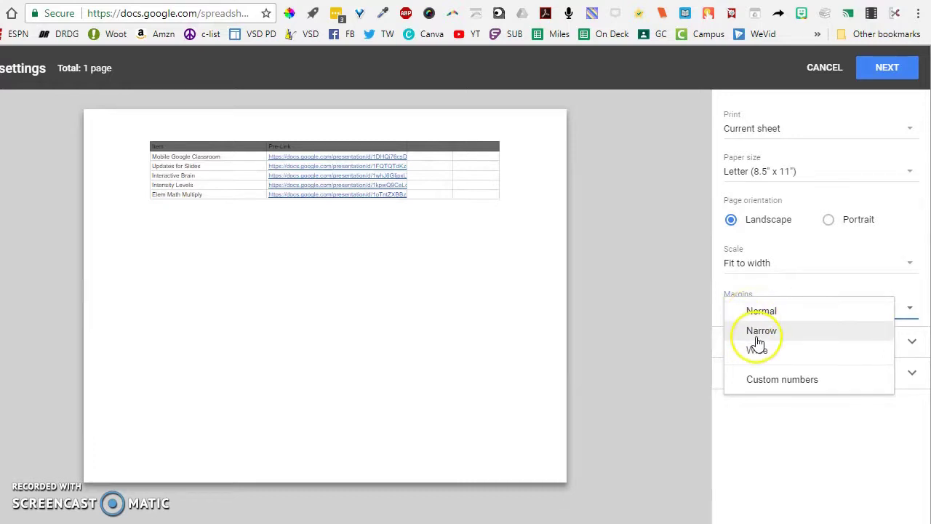
click(758, 338)
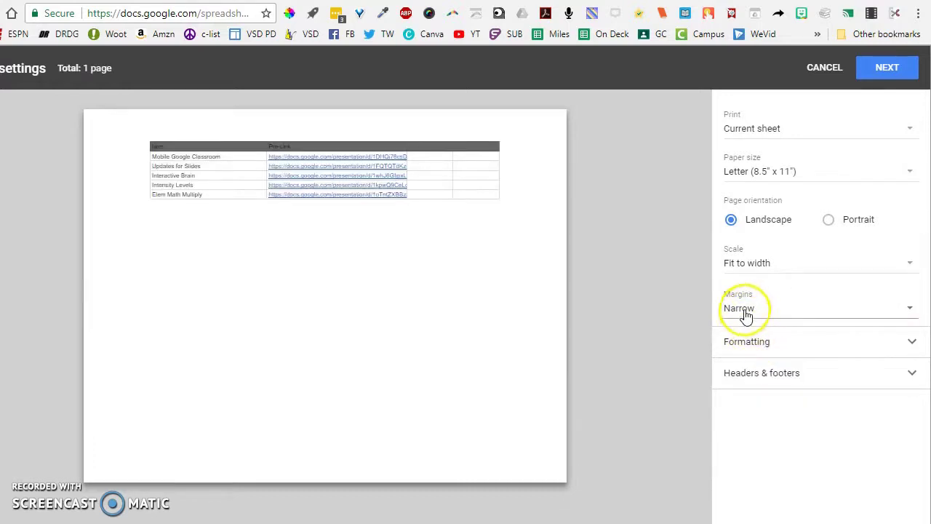
click(744, 308)
click(752, 333)
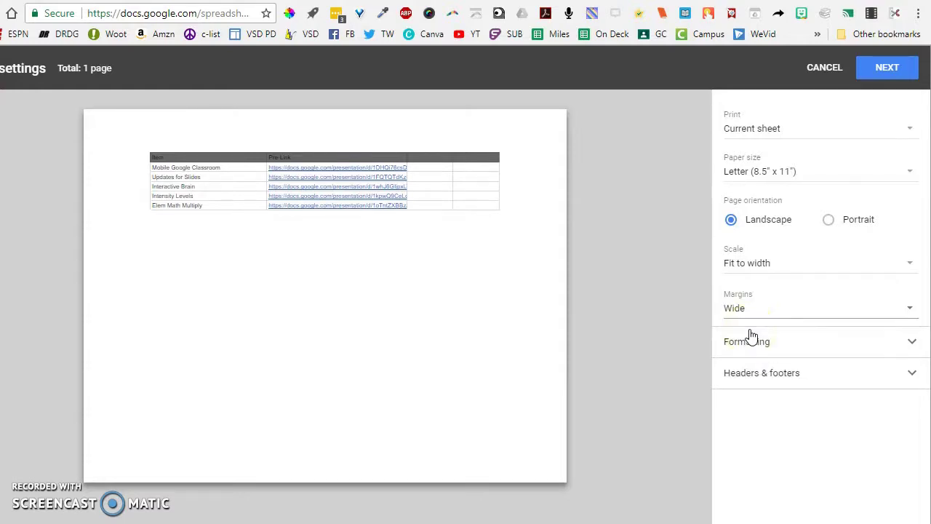
click(742, 312)
click(749, 338)
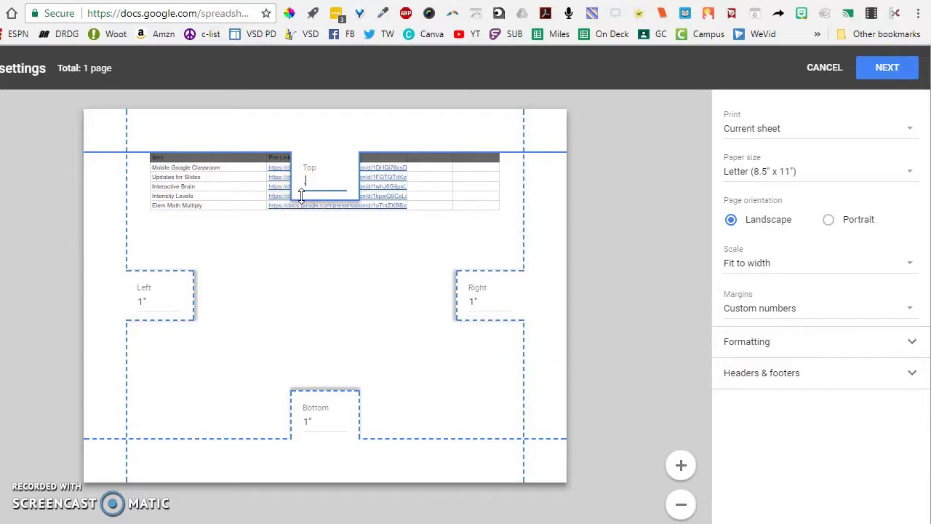
key(Return)
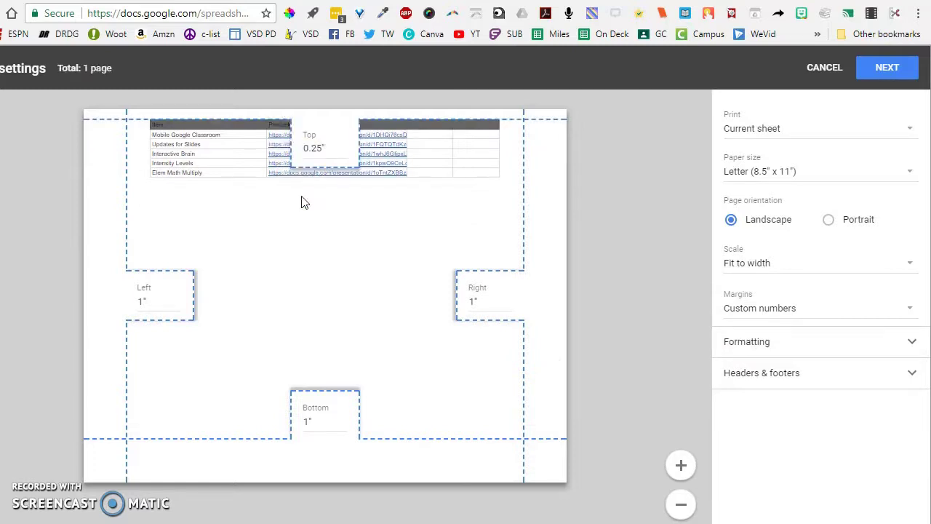
Step: Set the left and right margins to 0.5" and the bottom margin to 0.25"
click(142, 301)
text(0.5)
click(247, 298)
click(476, 303)
text(.5)
click(468, 295)
click(316, 423)
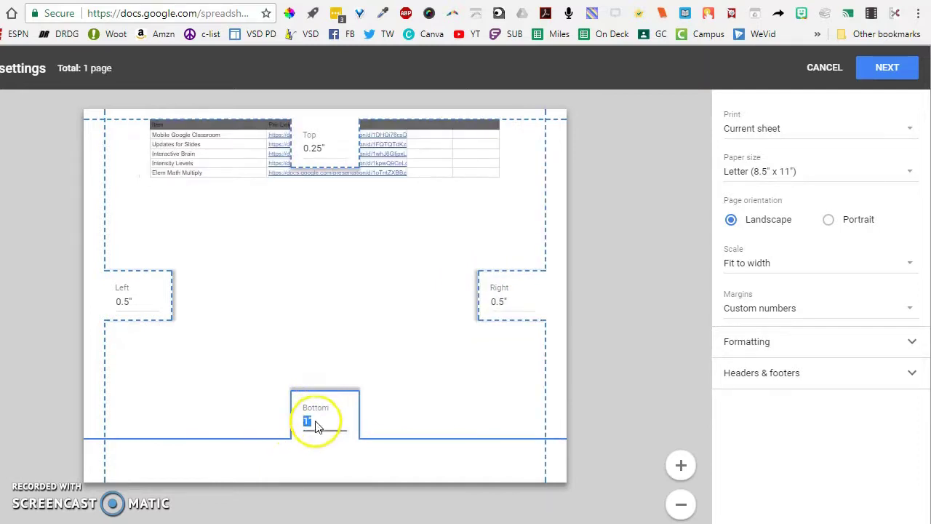
text(.25)
key(Return)
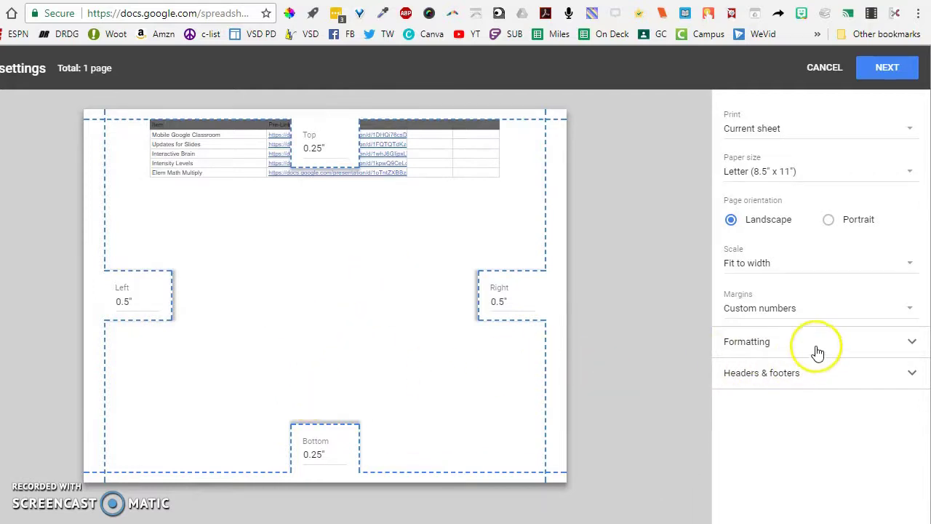
click(791, 352)
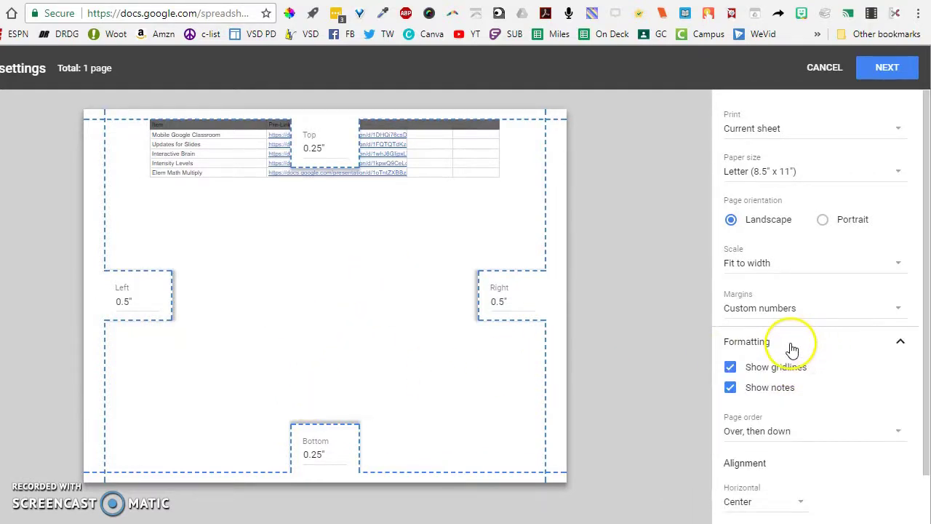
click(730, 367)
click(730, 368)
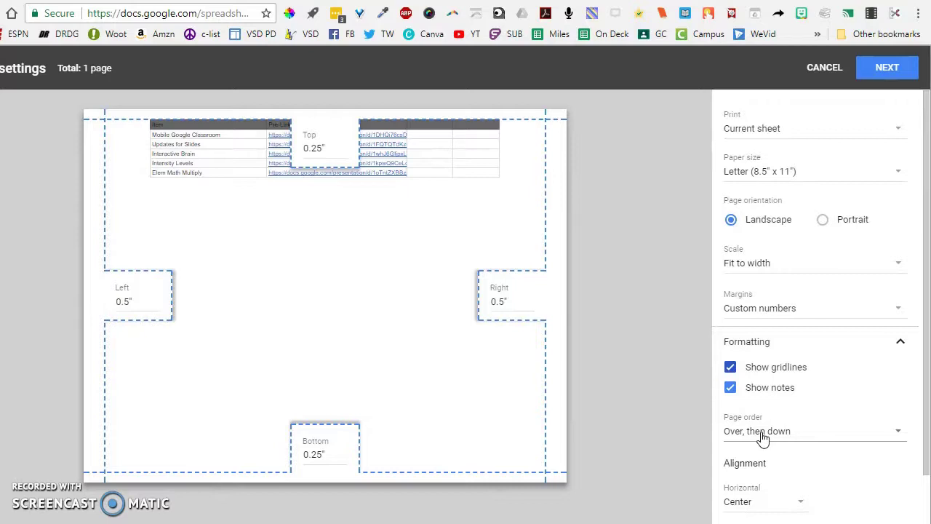
click(761, 433)
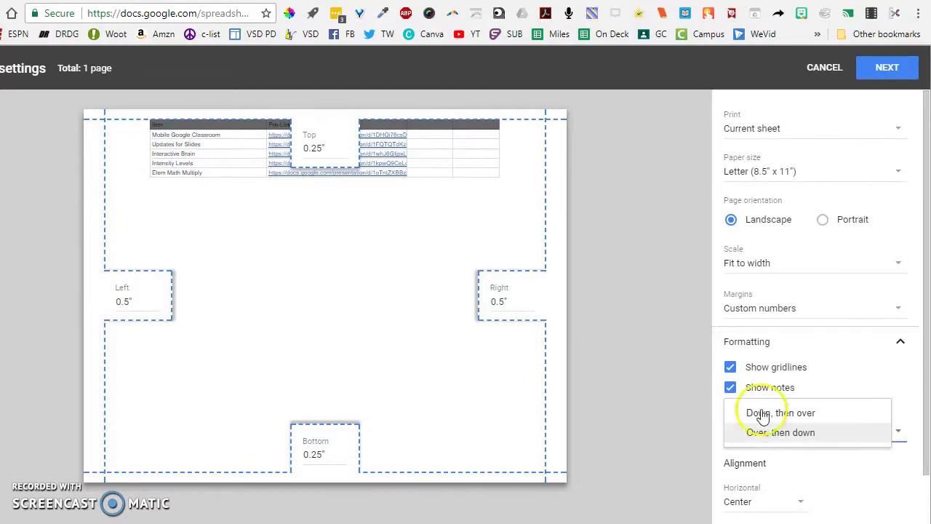
click(908, 418)
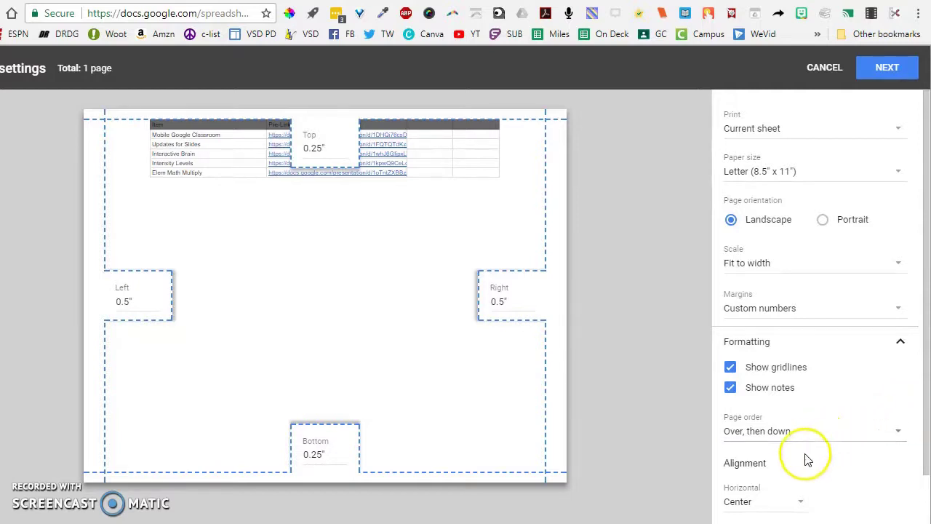
scroll(766, 483, down, 1)
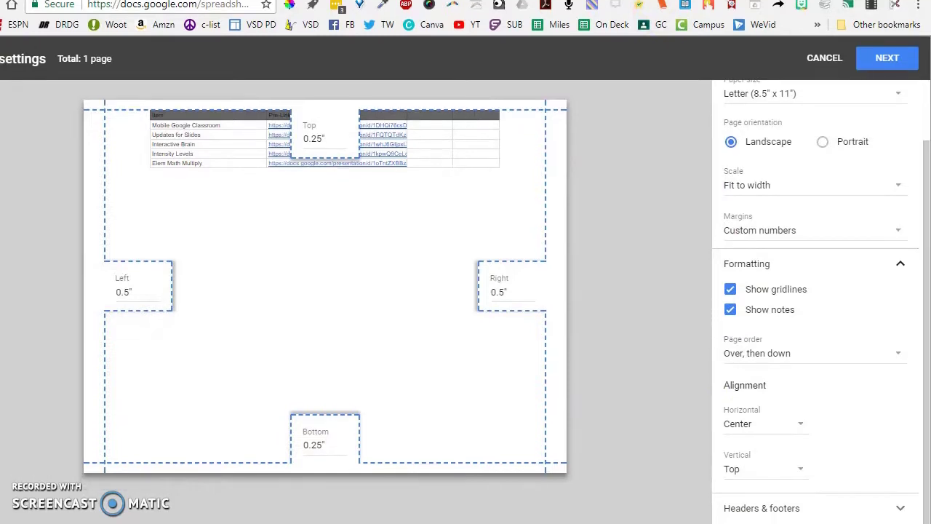
Step: Leave page numbers off and print the workbook title in the header
click(800, 508)
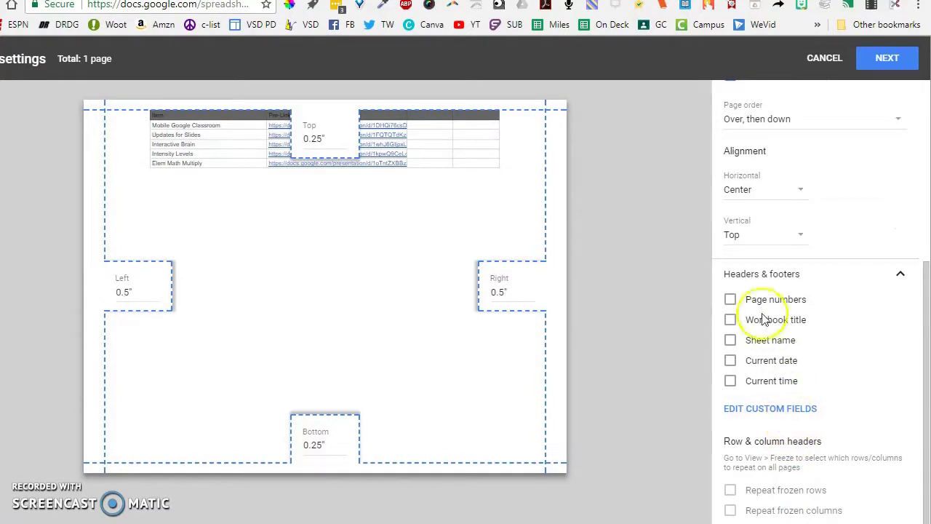
click(730, 300)
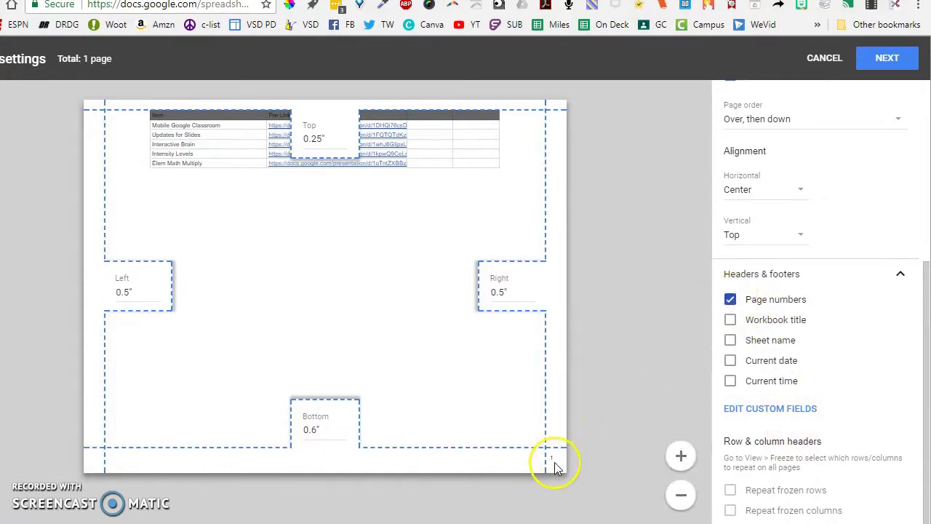
click(730, 299)
click(730, 320)
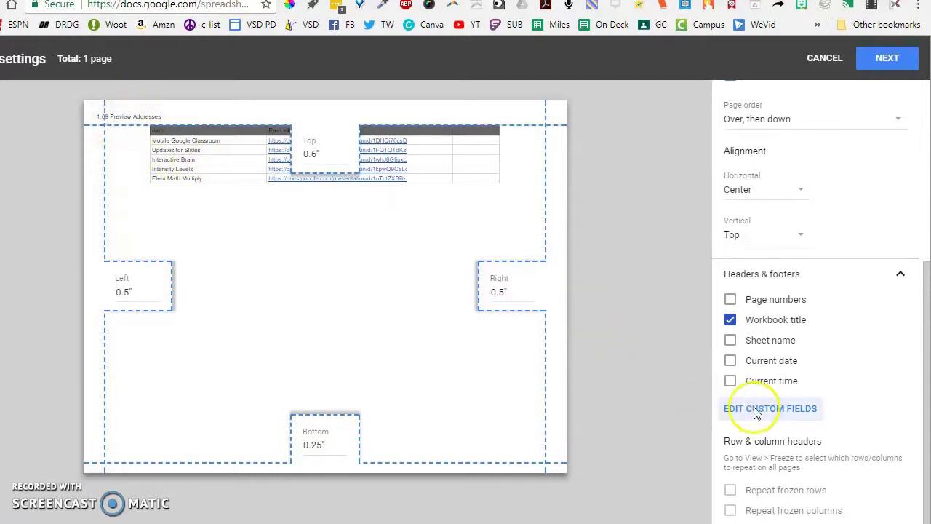
Step: Add the current date to the footer, leaving out the sheet name and time
click(731, 344)
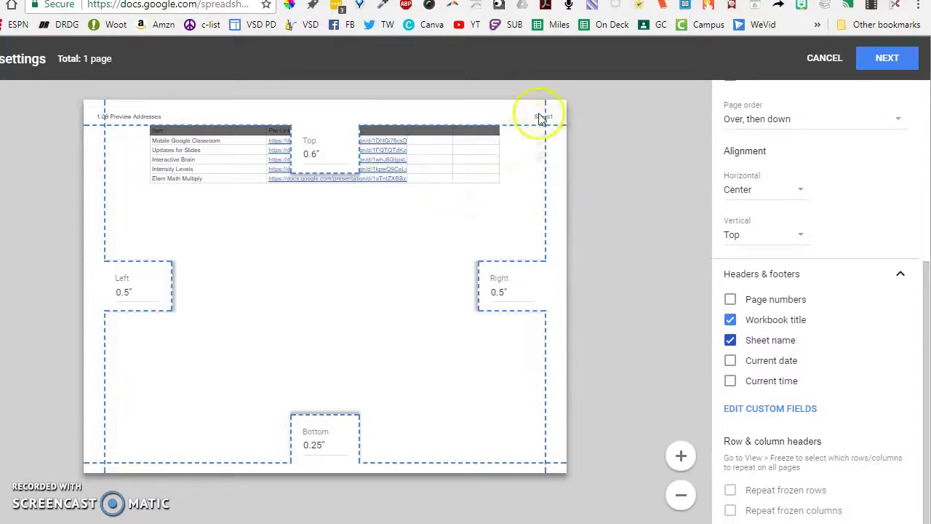
click(730, 341)
click(730, 360)
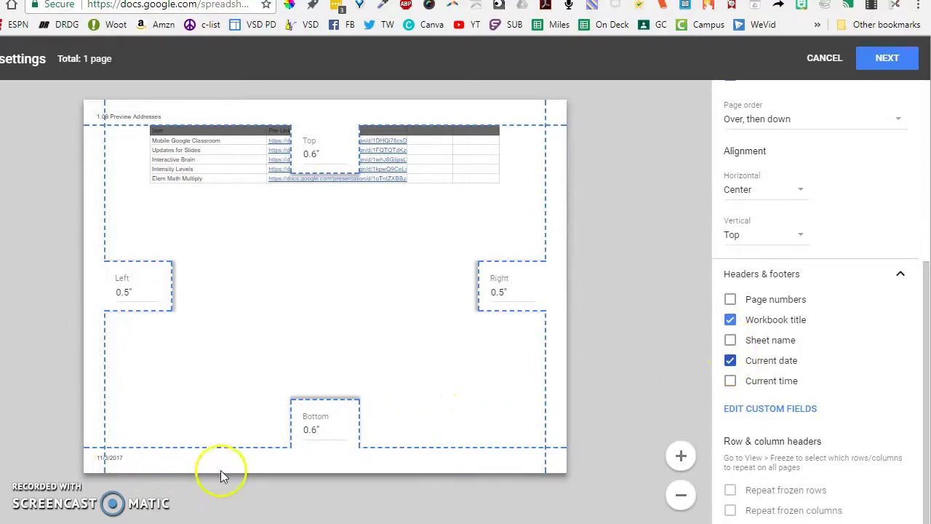
click(730, 381)
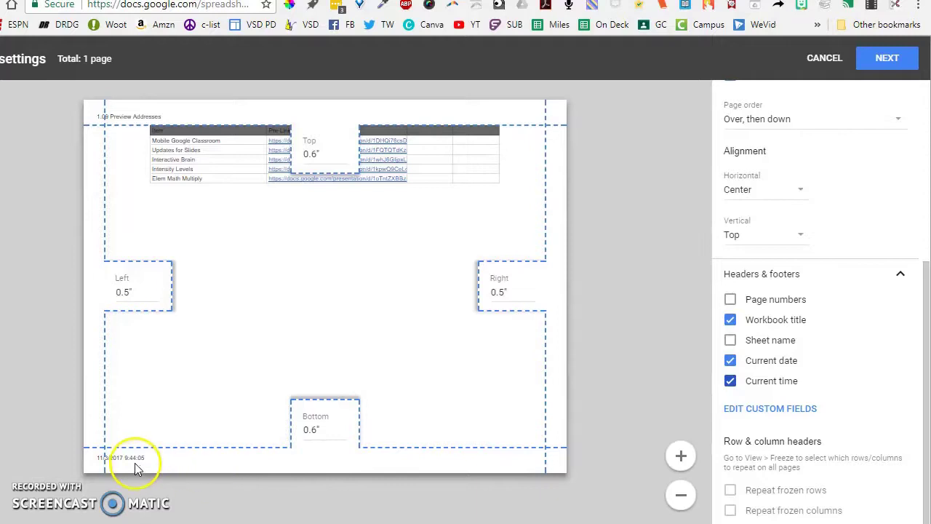
click(731, 382)
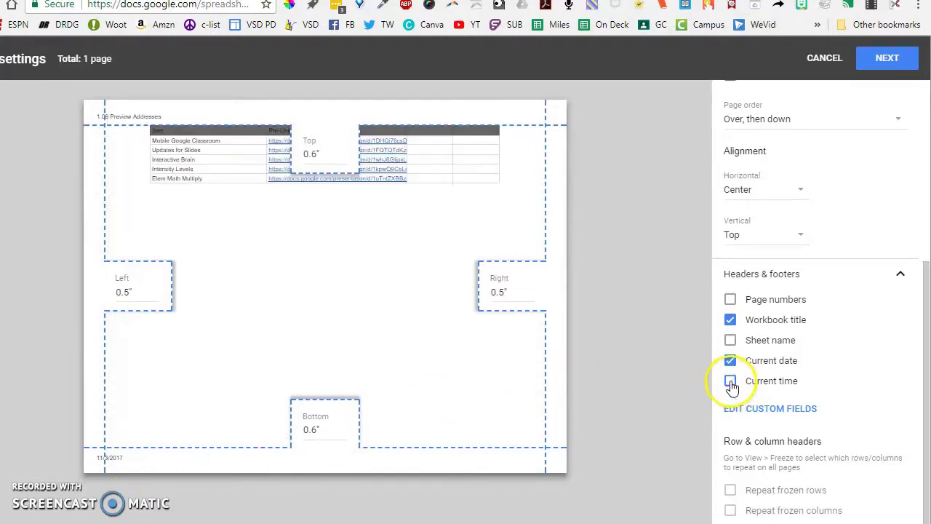
Step: In the custom fields editor, browse the date, time and workbook field options without changing them
click(773, 409)
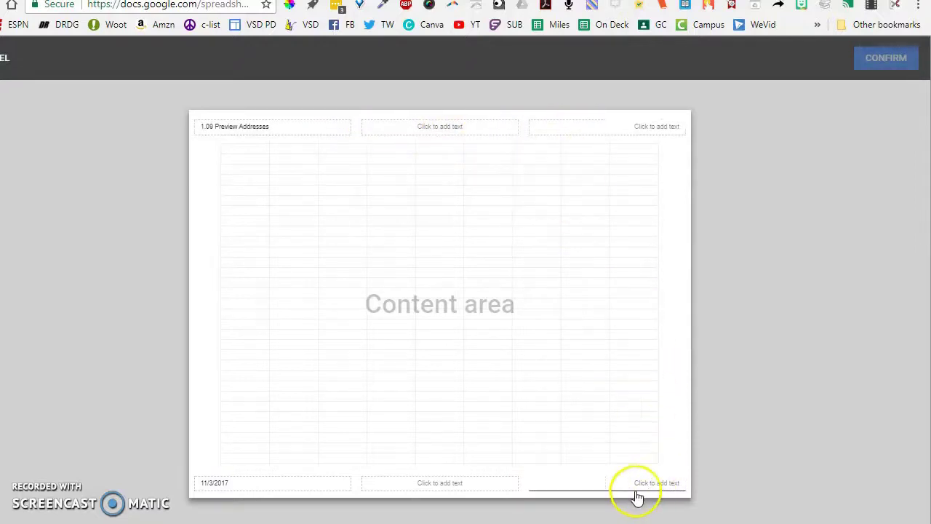
click(237, 484)
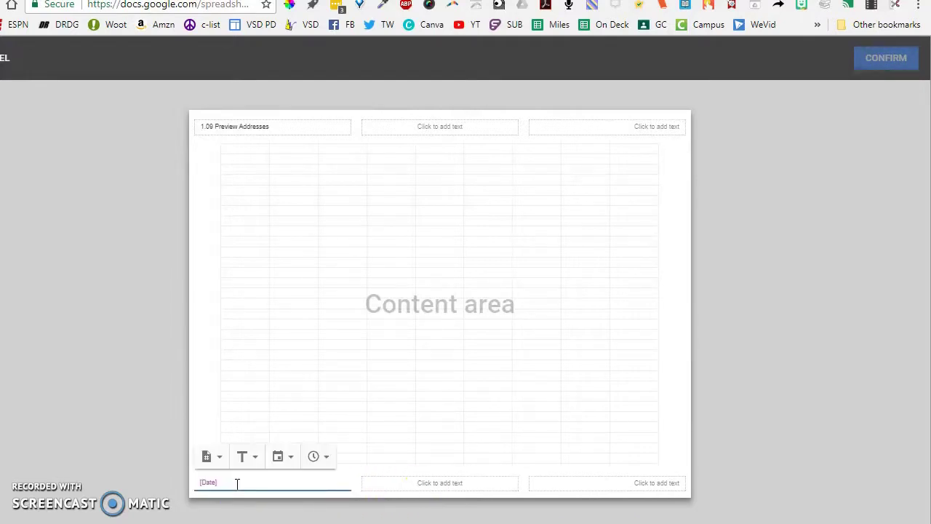
click(289, 461)
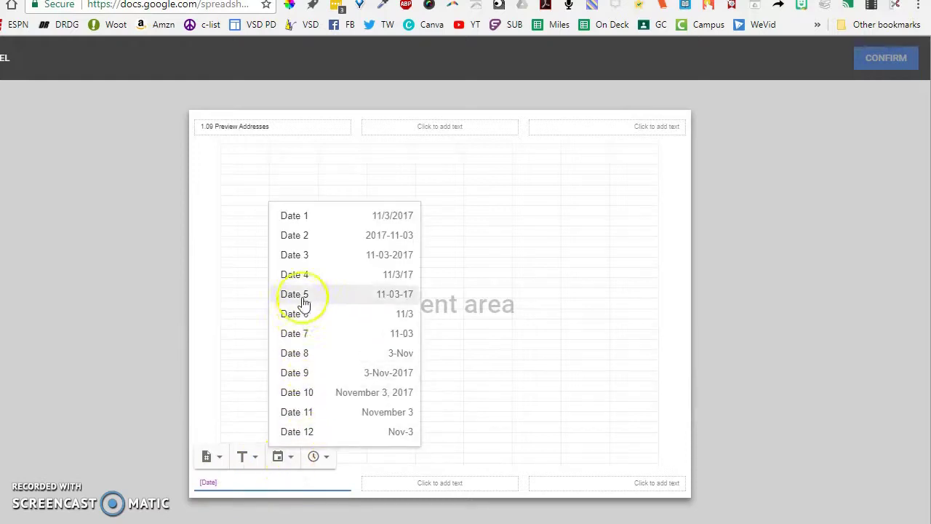
click(311, 433)
click(324, 462)
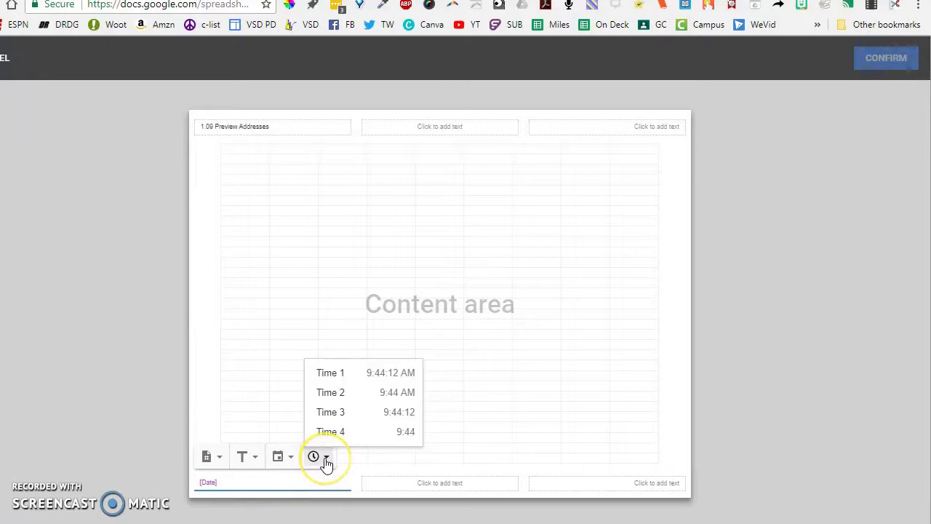
click(255, 459)
click(255, 458)
click(257, 459)
click(255, 500)
Step: Enter 'Custom Text' in the middle footer box and confirm the custom fields
click(380, 489)
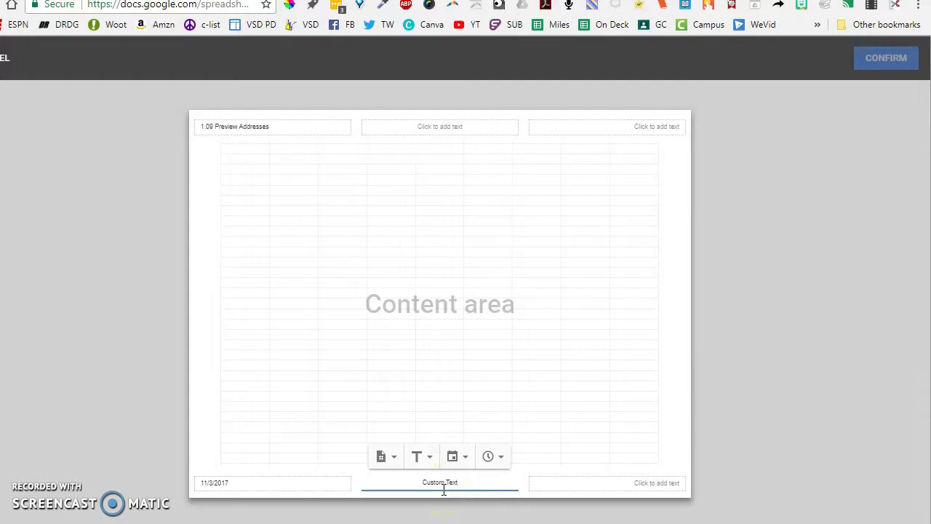
click(565, 488)
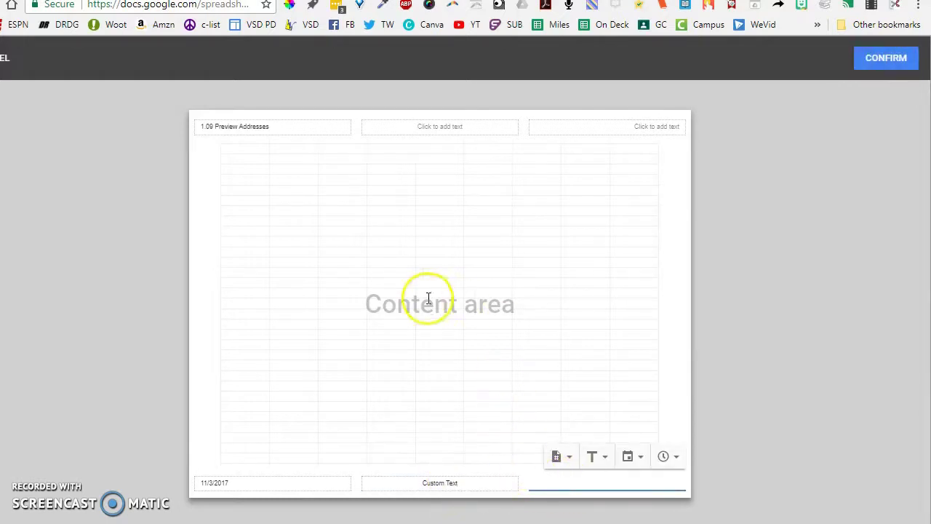
click(884, 62)
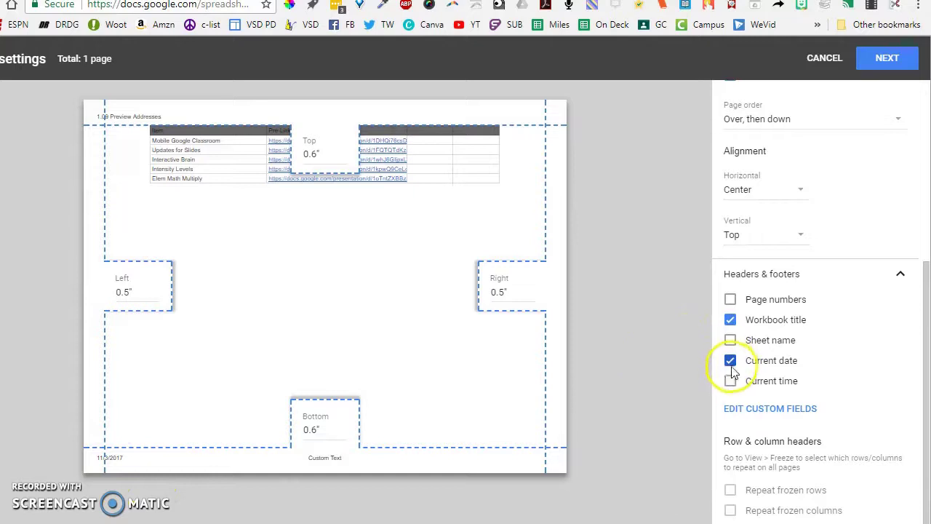
click(731, 321)
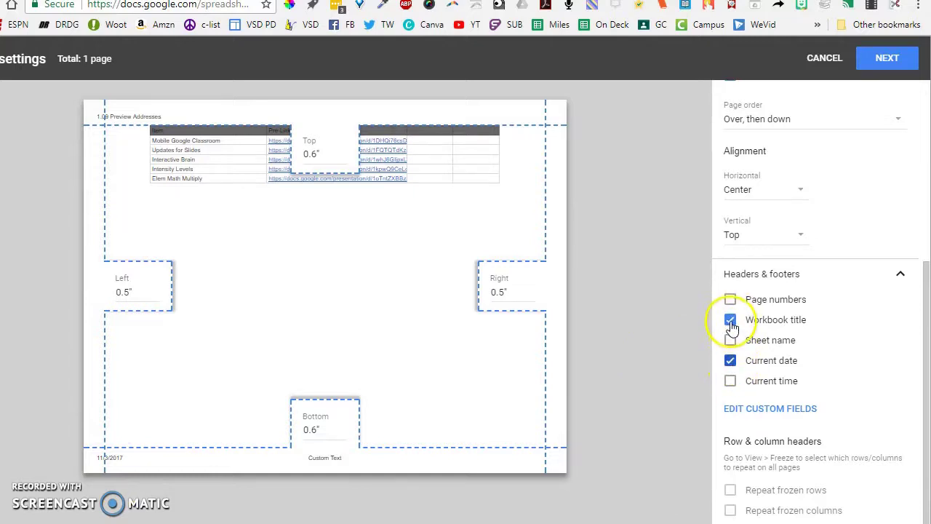
click(730, 321)
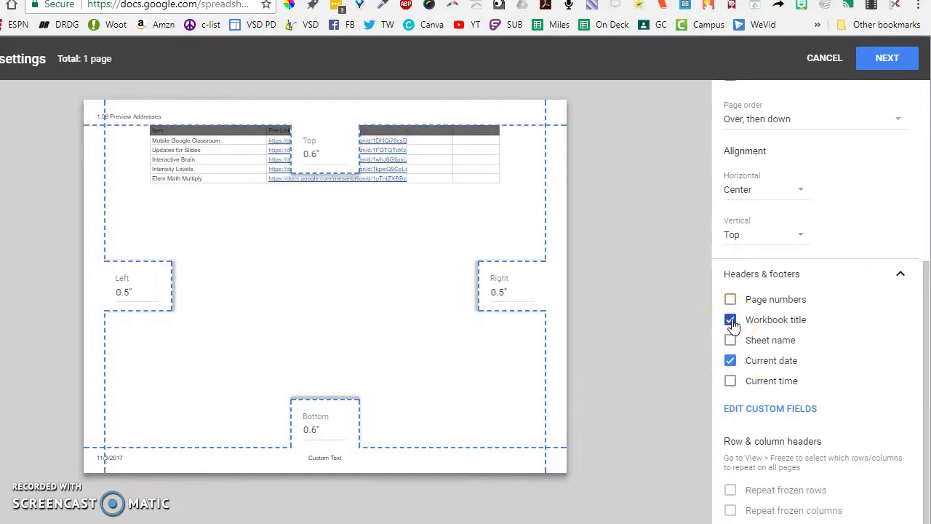
click(731, 361)
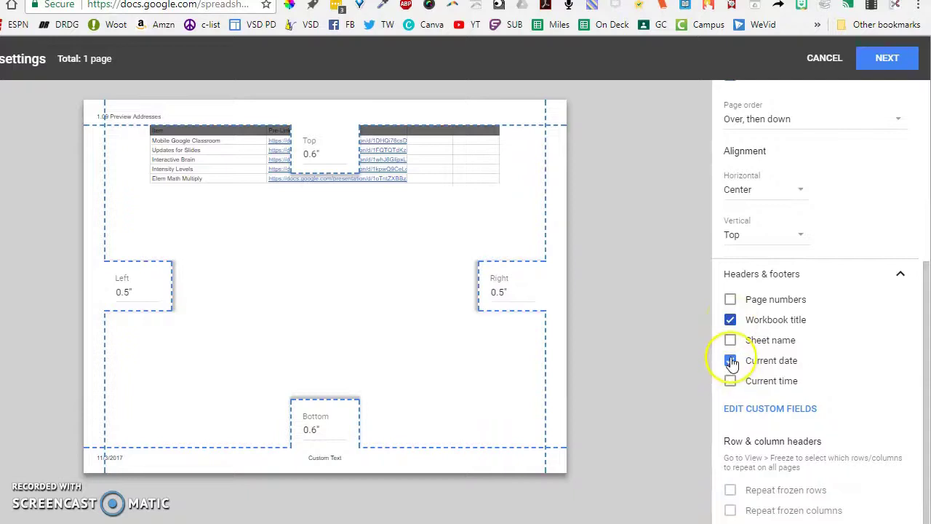
click(731, 321)
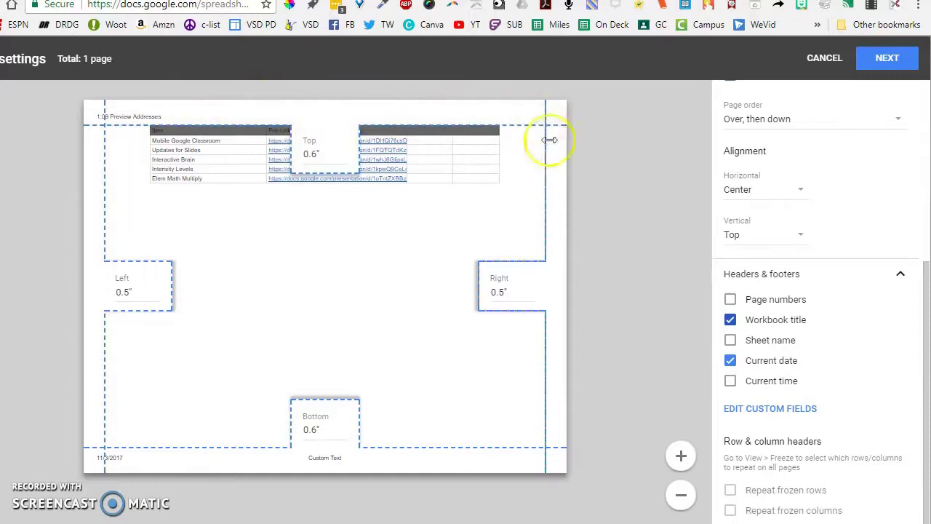
click(730, 360)
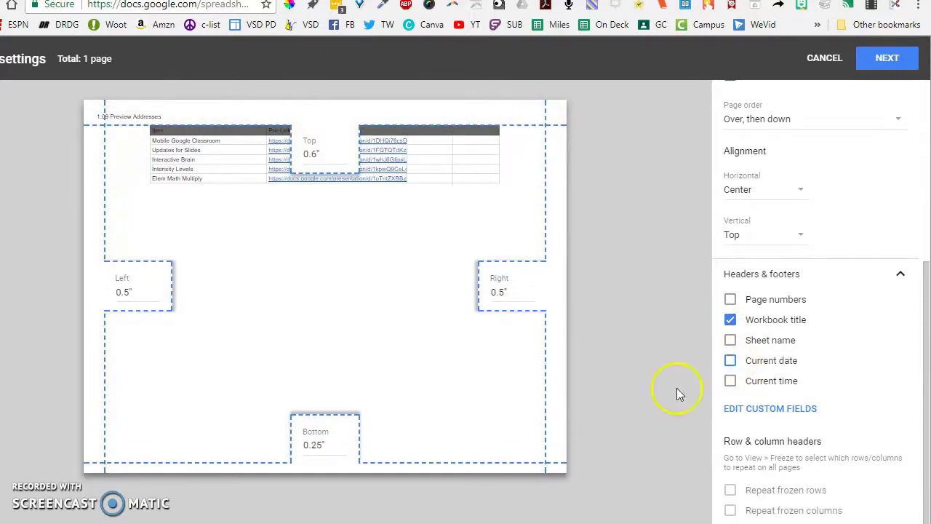
click(730, 361)
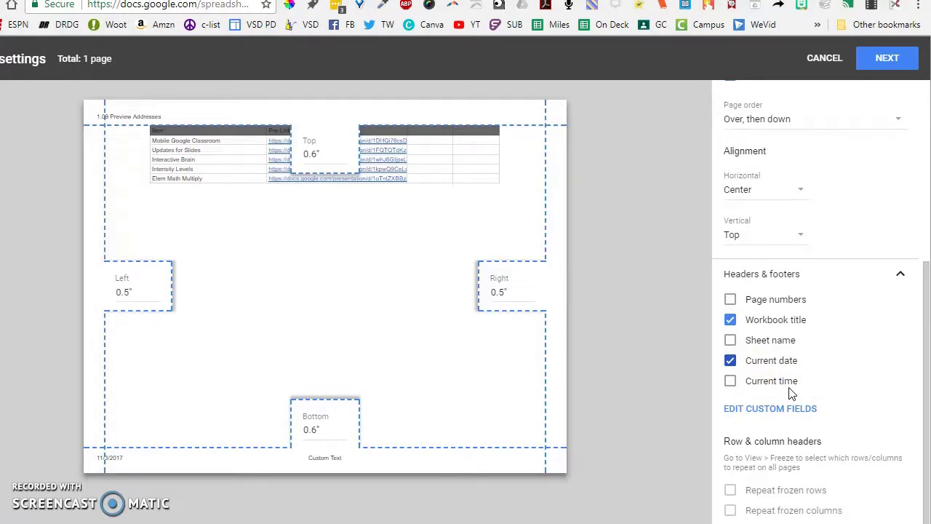
click(731, 494)
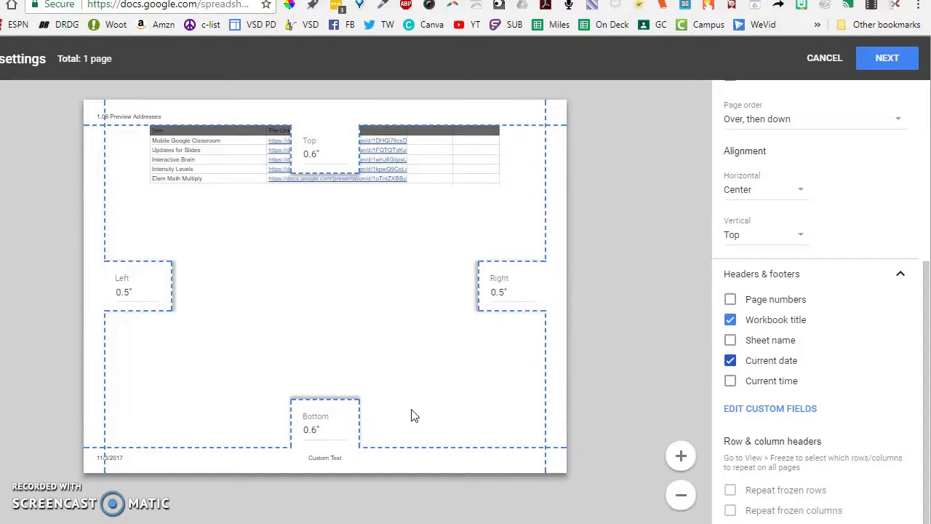
scroll(837, 427, up, 1)
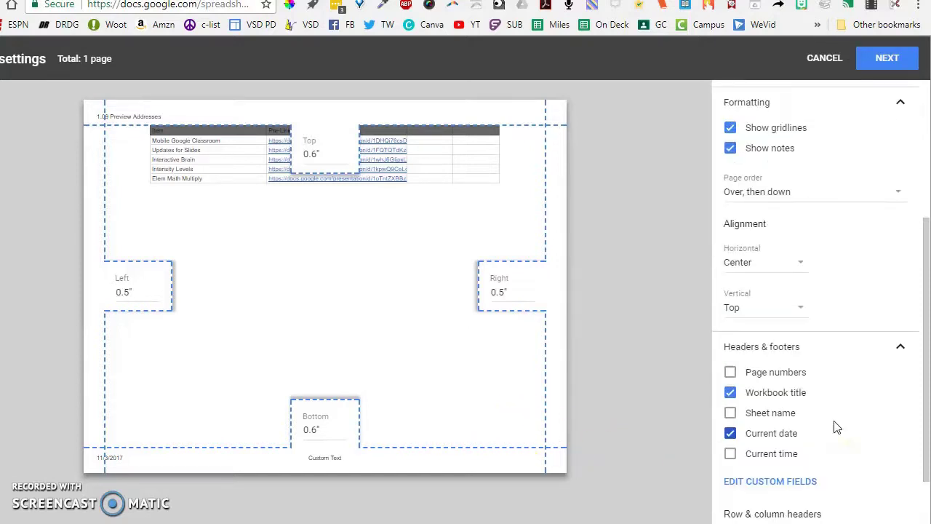